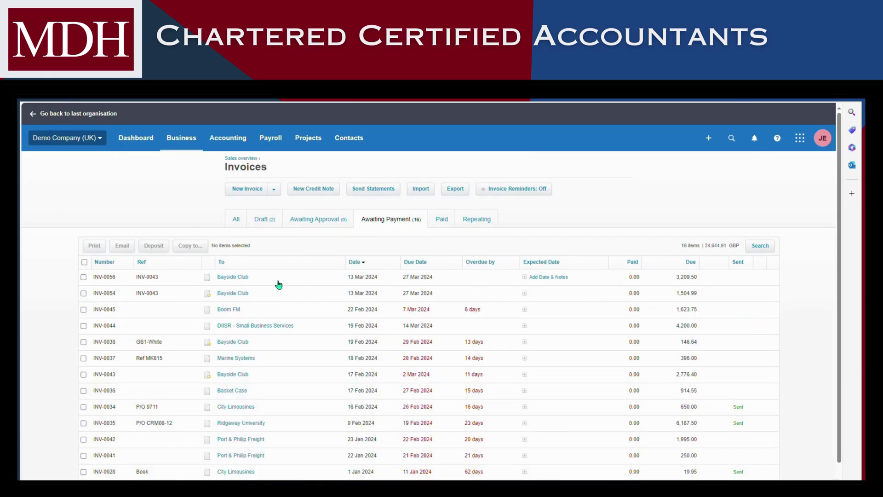
# Step: Create credit note CN-0057 from invoice INV-0056, copying its four golf-ball lines totalling 3,209.50
pyautogui.click(278, 282)
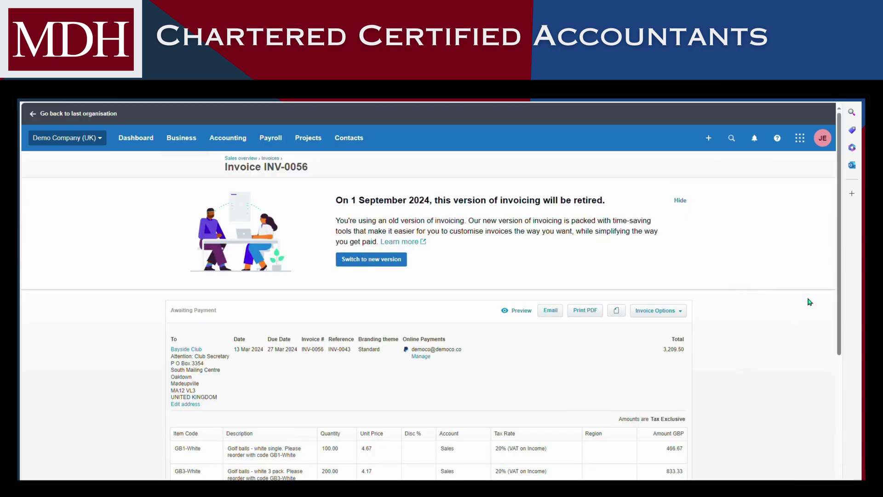
pyautogui.scroll(-2, 837, 283)
pyautogui.click(658, 231)
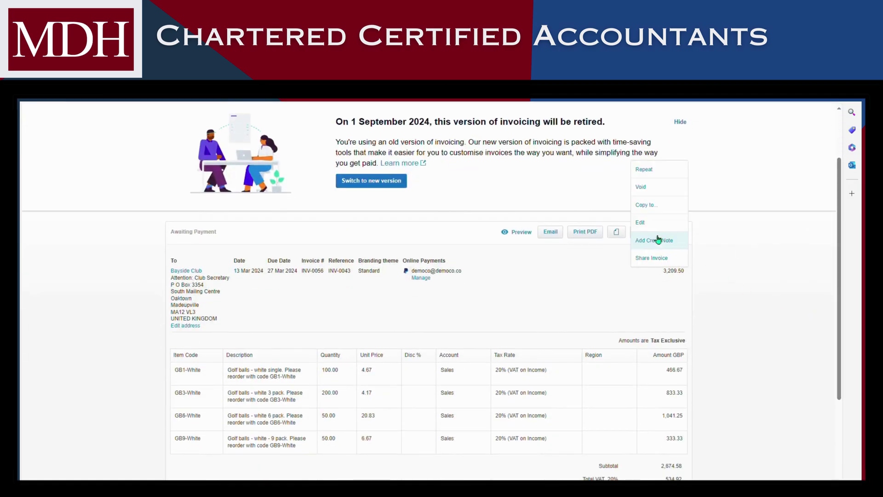
pyautogui.click(654, 240)
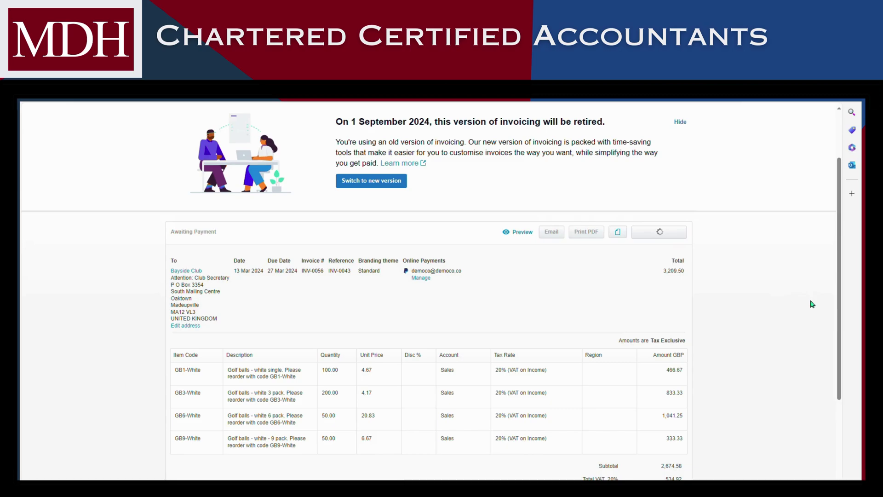
pyautogui.scroll(-1, 838, 276)
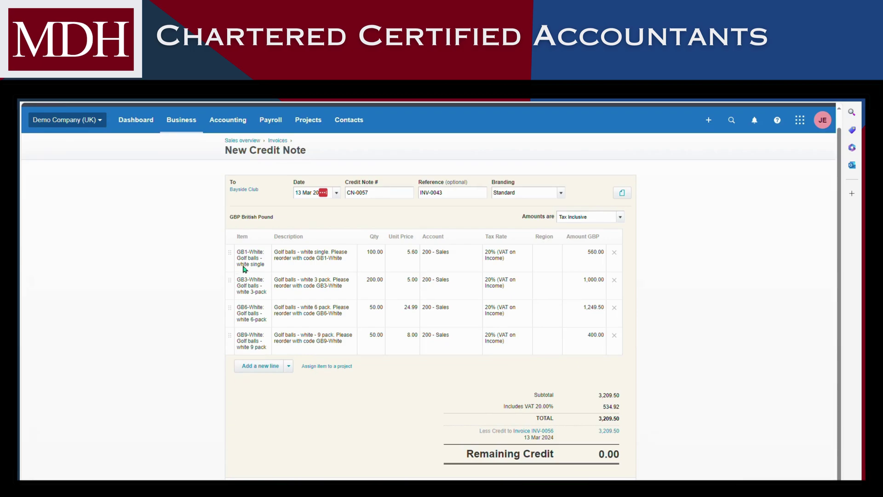
# Step: Delete the GB9, GB6 and GB3 lines, set GB1-White quantity to 50, and approve the 280.00 credit
pyautogui.click(618, 340)
pyautogui.click(617, 309)
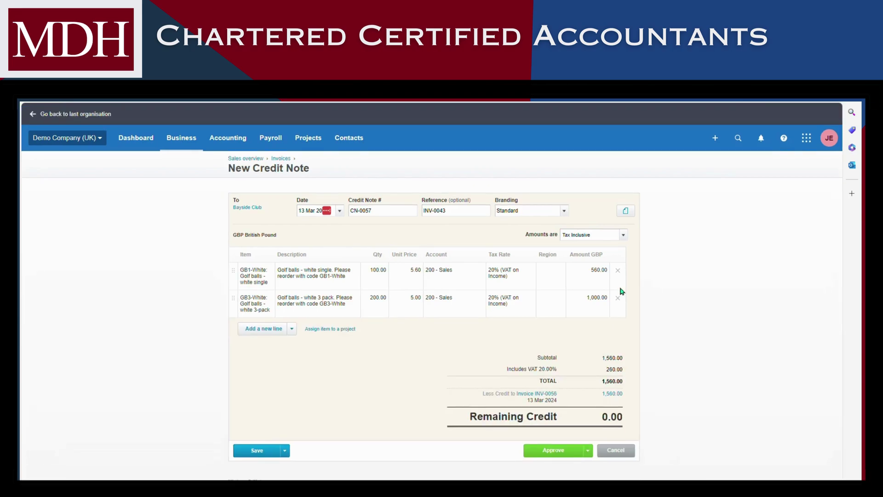
pyautogui.click(618, 298)
pyautogui.click(375, 275)
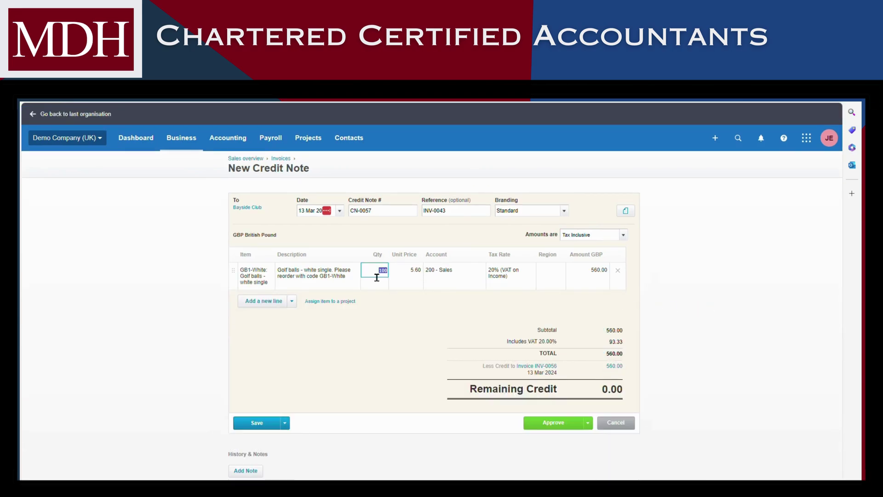
pyautogui.write('50')
pyautogui.click(388, 372)
pyautogui.scroll(-3, 762, 353)
pyautogui.moveTo(840, 309); pyautogui.dragTo(816, 311)
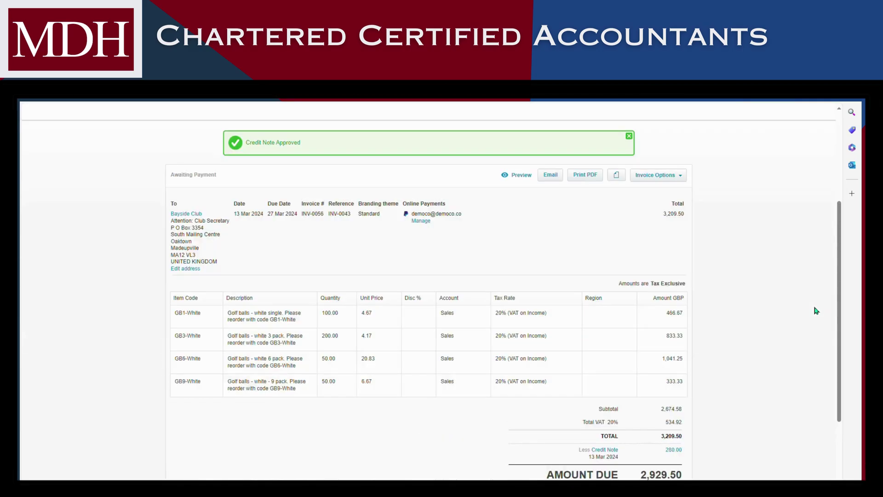
pyautogui.scroll(-1, 842, 316)
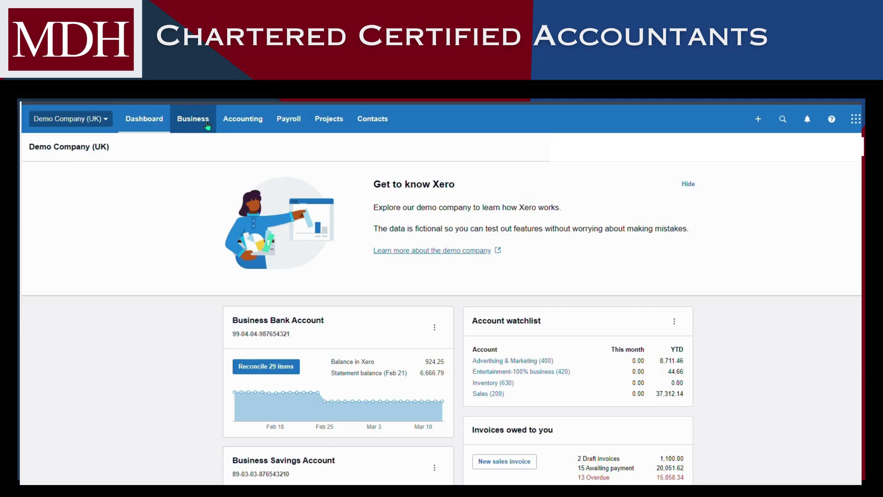
# Step: From the Business > Sales overview page, start a new blank credit note
pyautogui.click(208, 126)
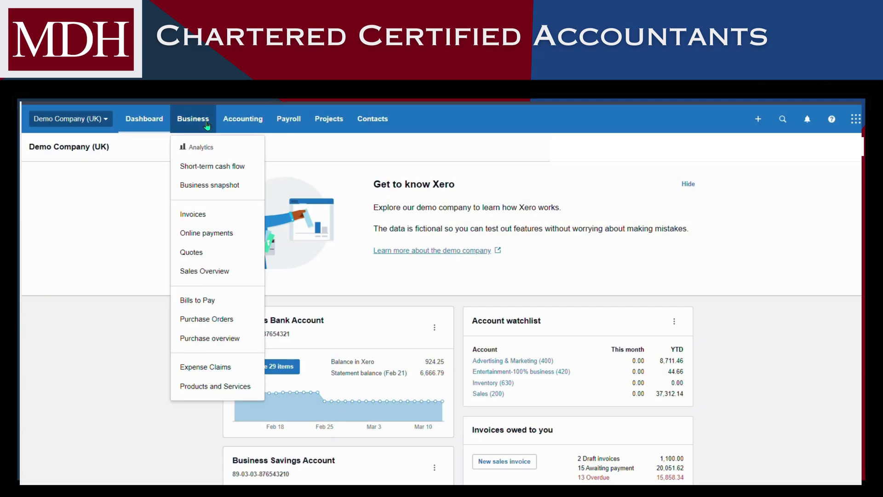
pyautogui.click(218, 279)
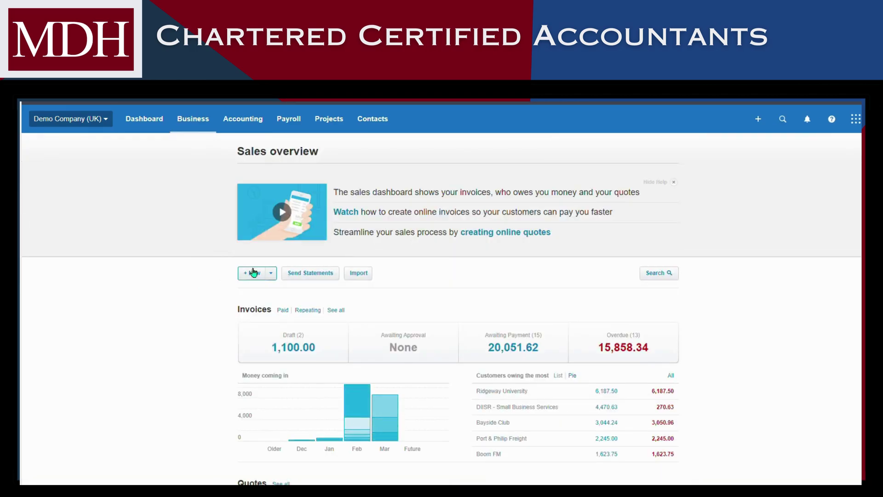
pyautogui.click(273, 275)
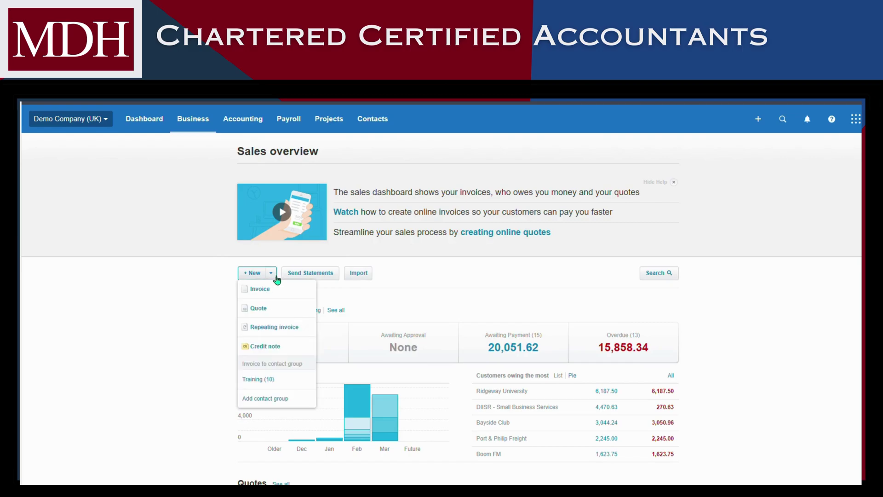
pyautogui.click(292, 348)
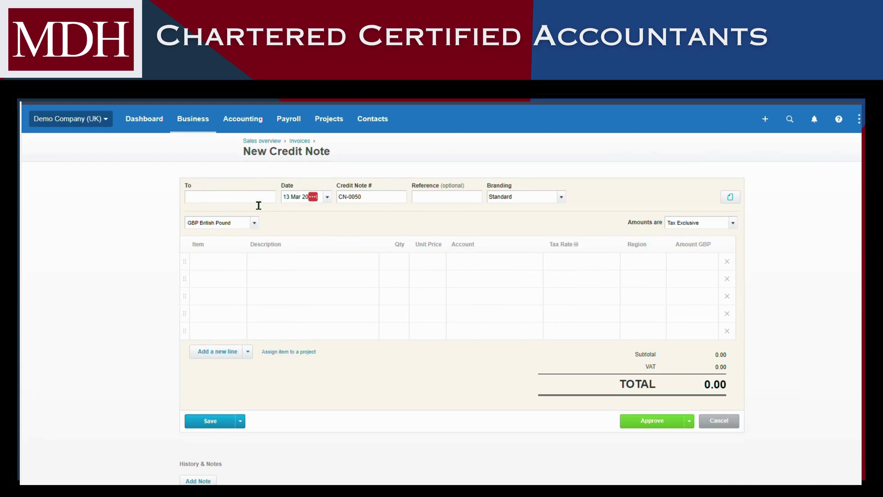
# Step: Set the credit note customer to Bayside Club, date 1 Mar 2024 and reference 123
pyautogui.write('bay')
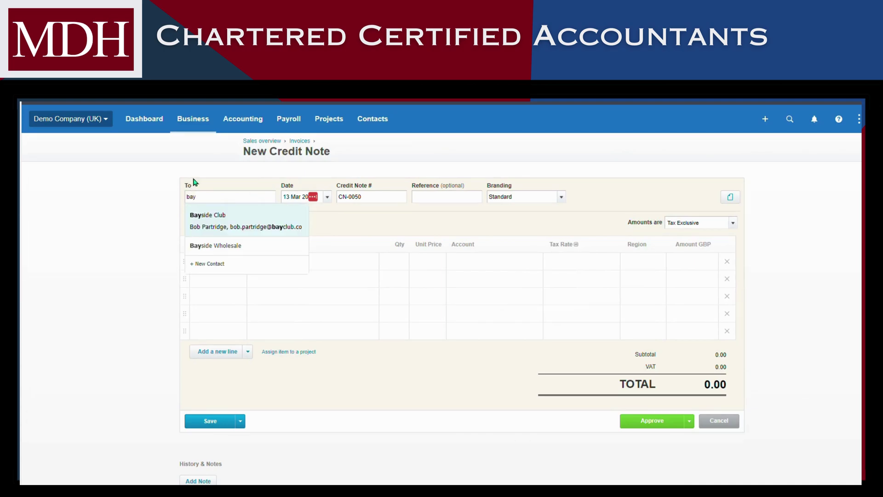
pyautogui.click(237, 220)
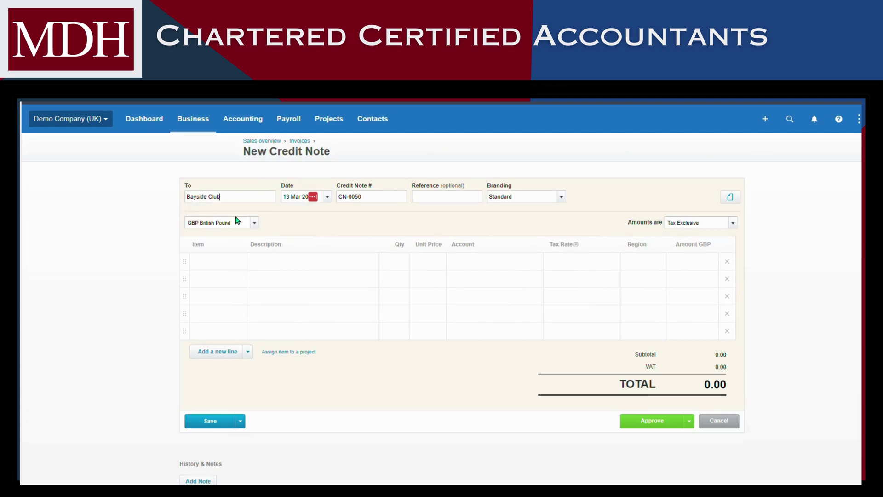
pyautogui.click(328, 197)
pyautogui.click(404, 248)
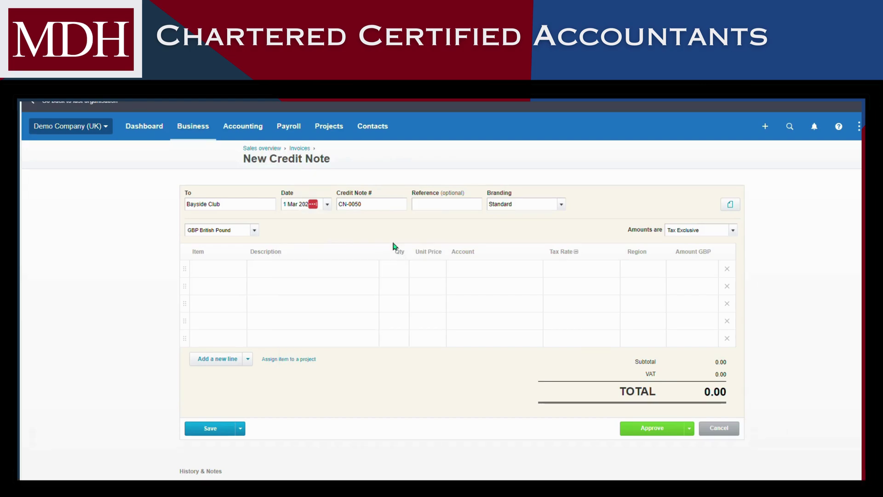
pyautogui.click(448, 205)
pyautogui.write('123')
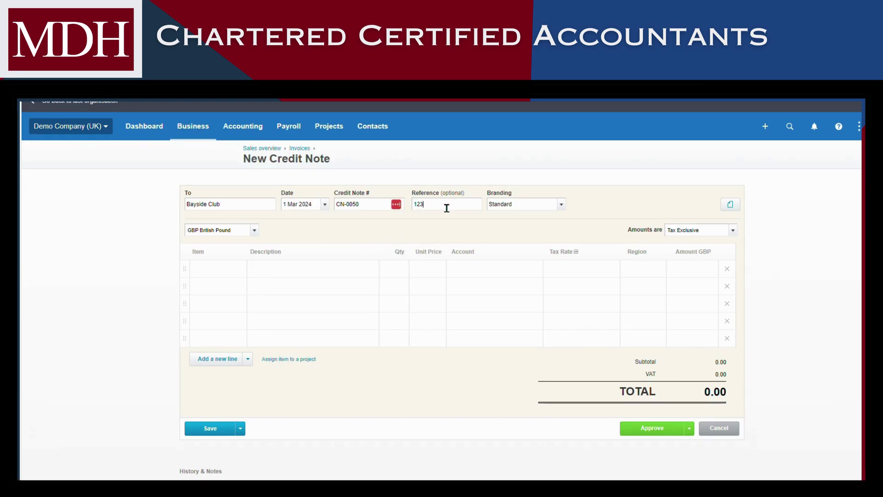
# Step: Add a GB1-White golf-ball line with quantity 10, totalling 67.20
pyautogui.click(242, 272)
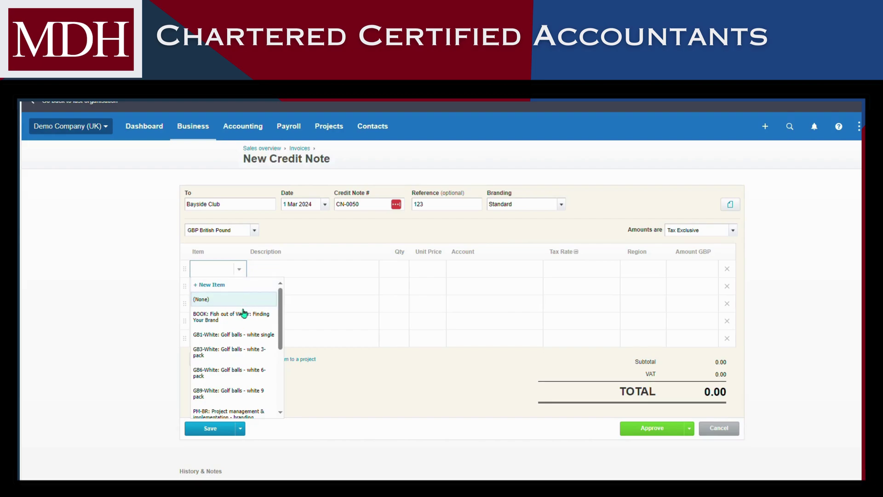
pyautogui.click(234, 335)
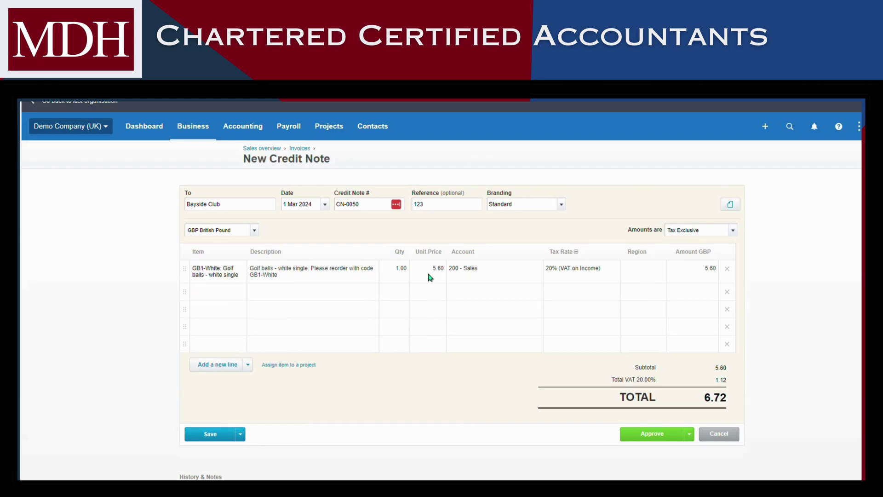
pyautogui.click(396, 268)
pyautogui.write('10')
pyautogui.click(504, 394)
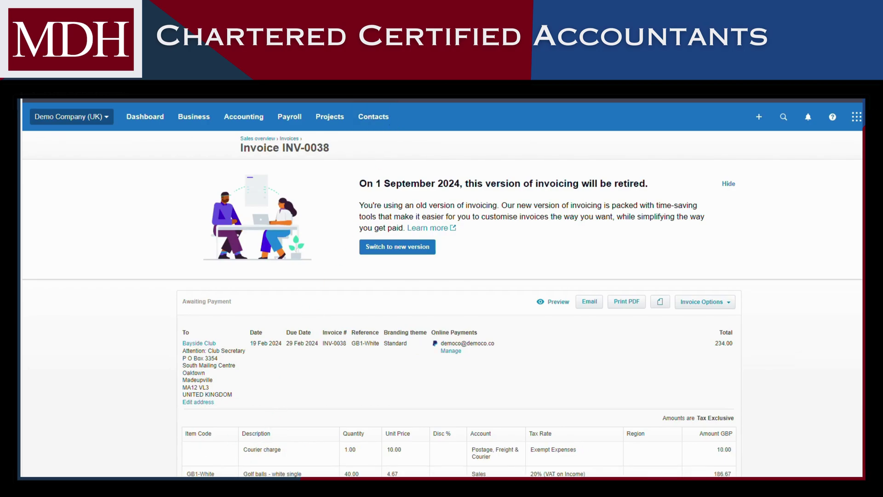
# Step: Allocate the full 67.20 credit from CN-0050 to invoice INV-0038
pyautogui.scroll(-3, 442, 287)
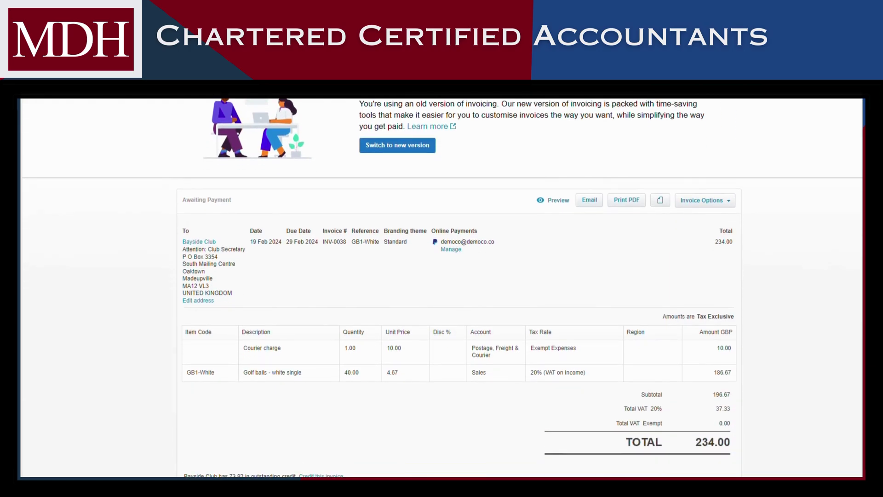
pyautogui.scroll(3, 515, 211)
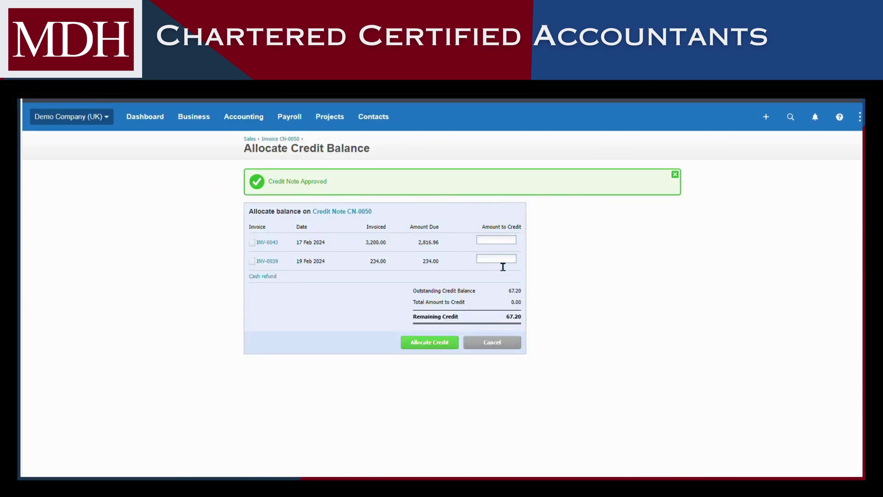
pyautogui.write('67.20')
pyautogui.click(424, 345)
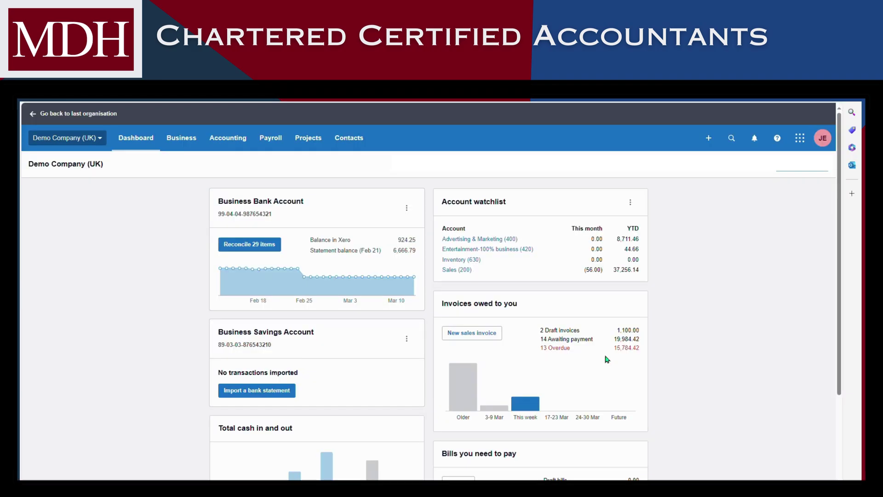
# Step: Find the Bayside Club contact and start a new sales credit note from it
pyautogui.click(358, 141)
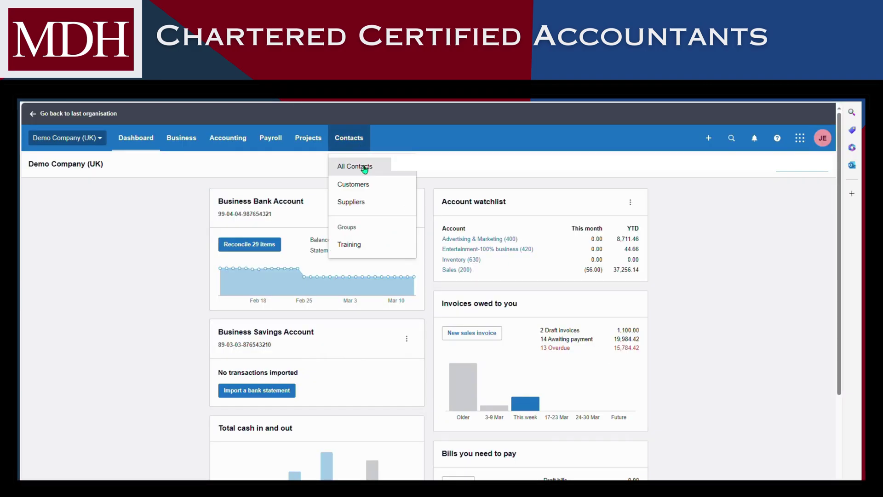
pyautogui.click(364, 169)
pyautogui.write('bayside')
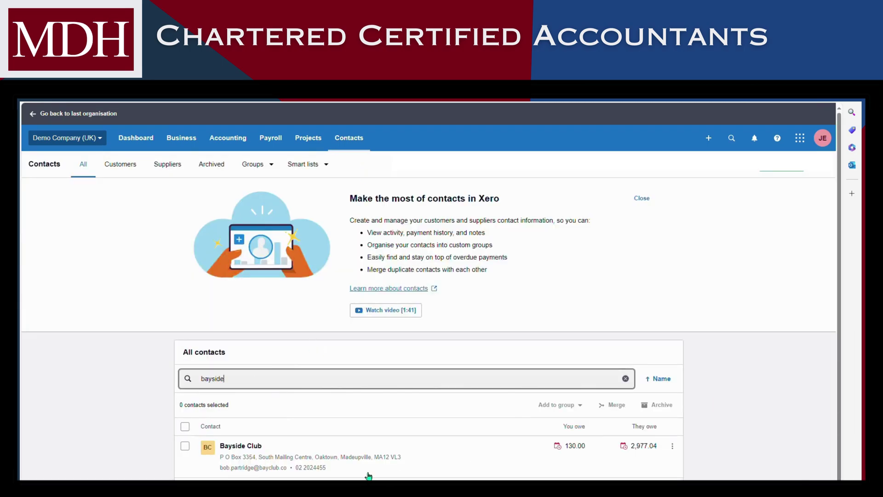
pyautogui.click(341, 451)
pyautogui.scroll(-2, 841, 336)
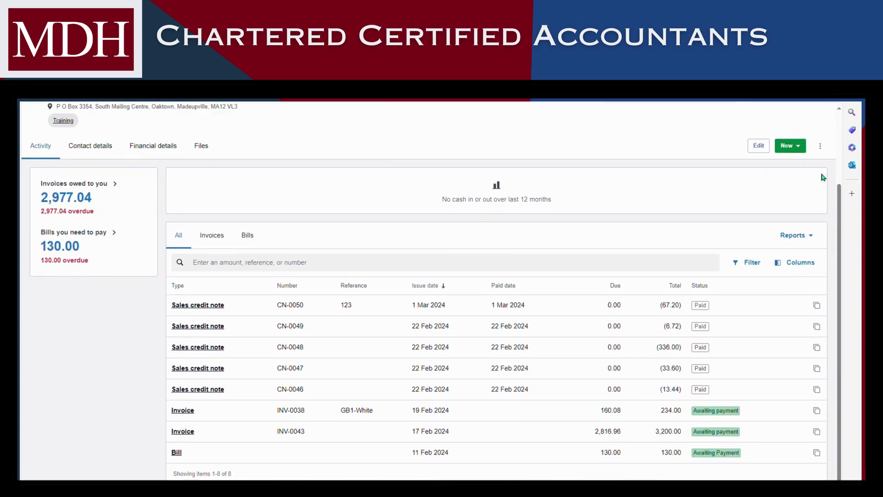
pyautogui.click(790, 146)
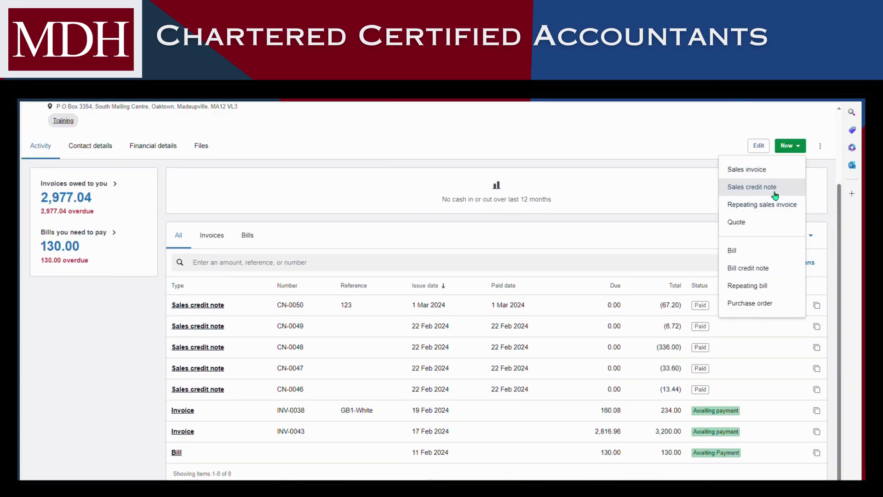
pyautogui.click(775, 195)
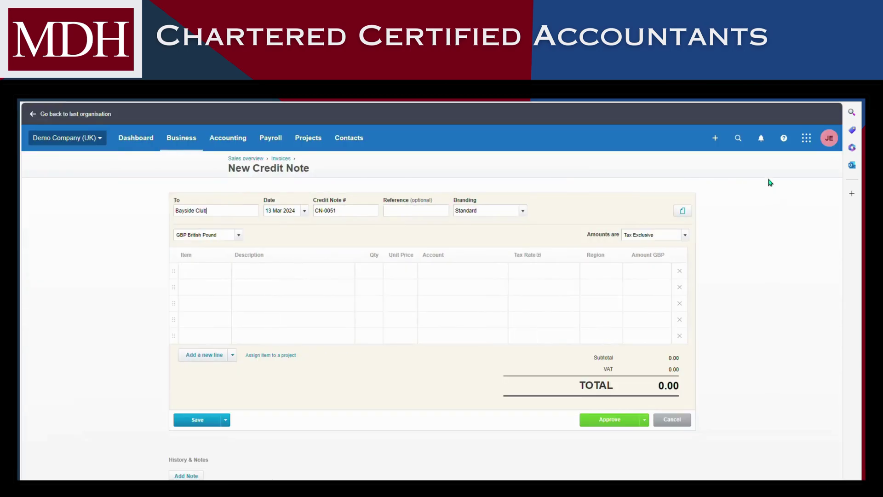
# Step: Date it 1 Mar 2024, add GB9-White at 10.00, and allocate 12.00 to INV-0043
pyautogui.click(307, 211)
pyautogui.click(361, 255)
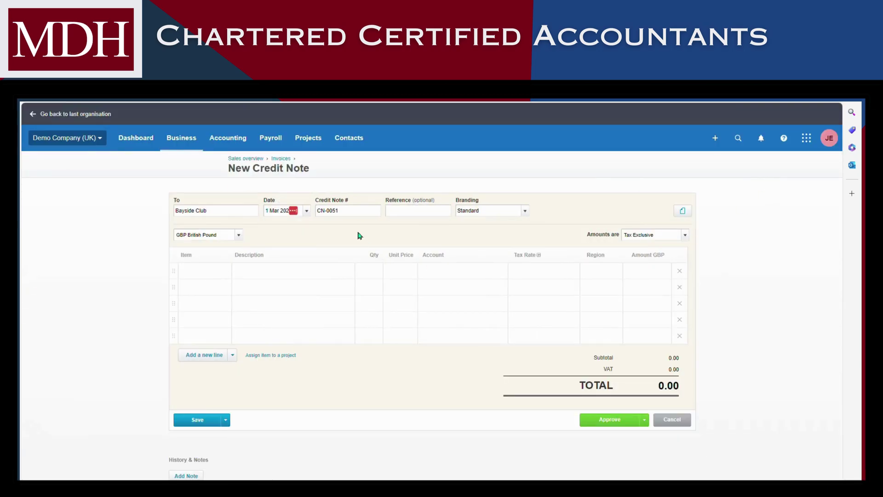
pyautogui.click(219, 274)
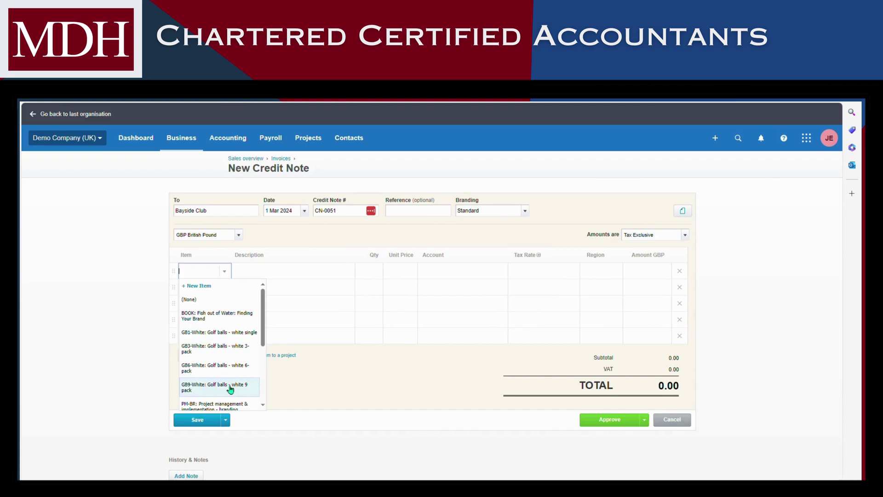
pyautogui.click(230, 388)
pyautogui.click(408, 272)
pyautogui.click(413, 277)
pyautogui.click(421, 388)
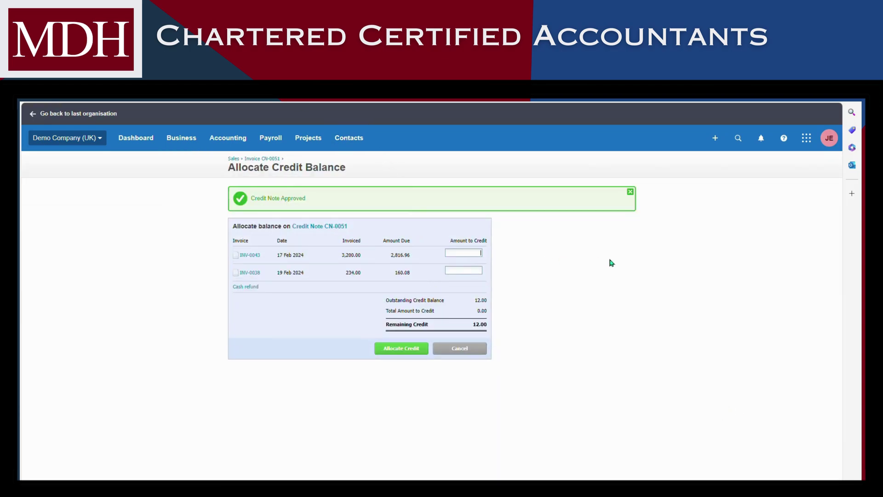
pyautogui.click(612, 264)
pyautogui.click(394, 350)
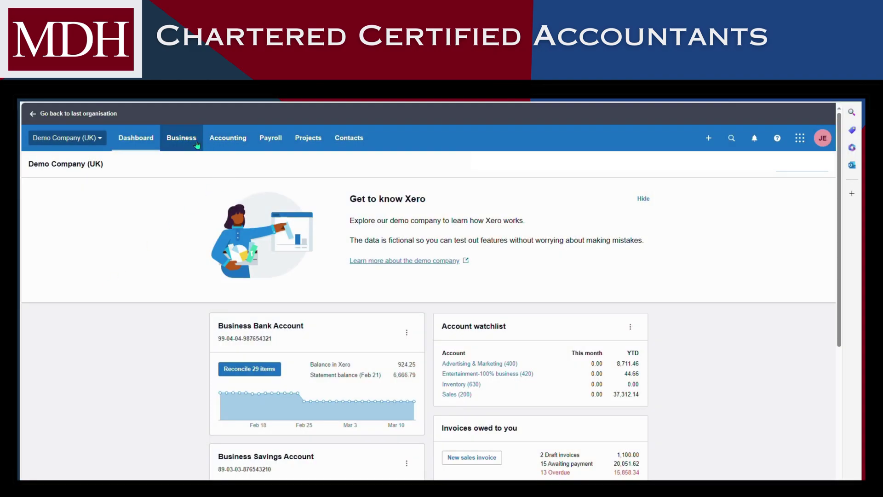
# Step: Search the invoices list for 'bayside' and open credit note CN-0051
pyautogui.click(188, 144)
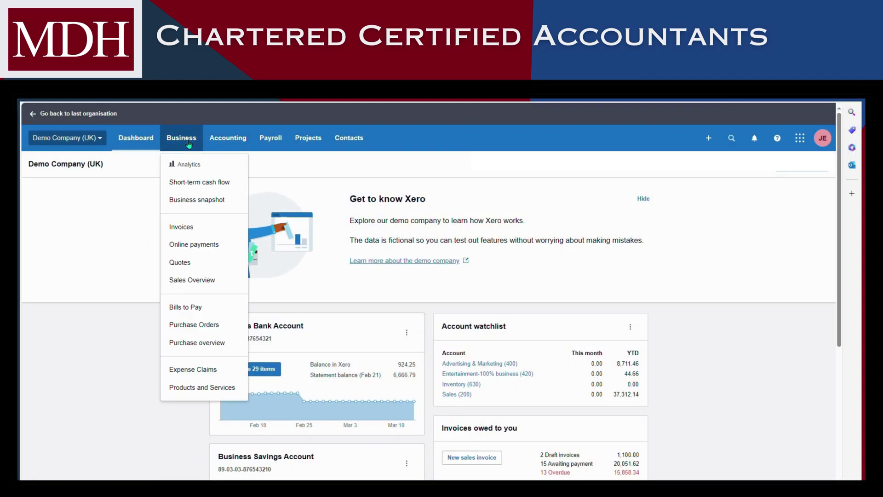
pyautogui.click(195, 228)
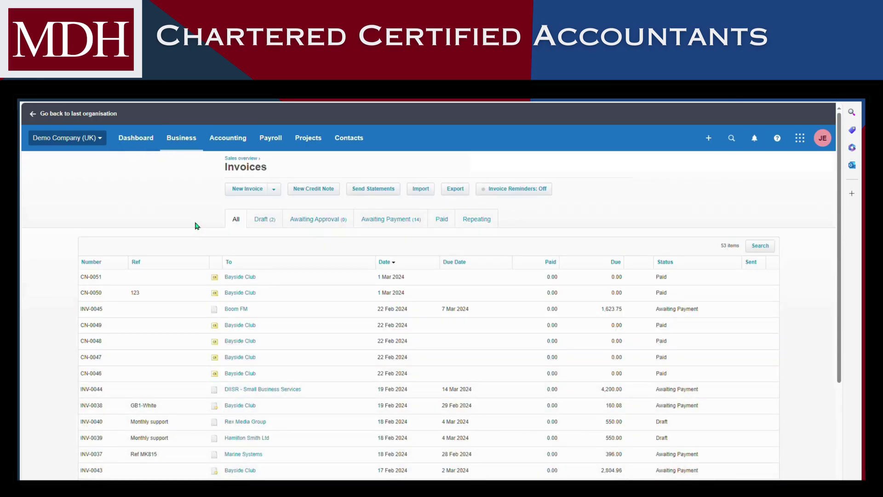
pyautogui.click(760, 246)
pyautogui.write('bayside')
pyautogui.press('Return')
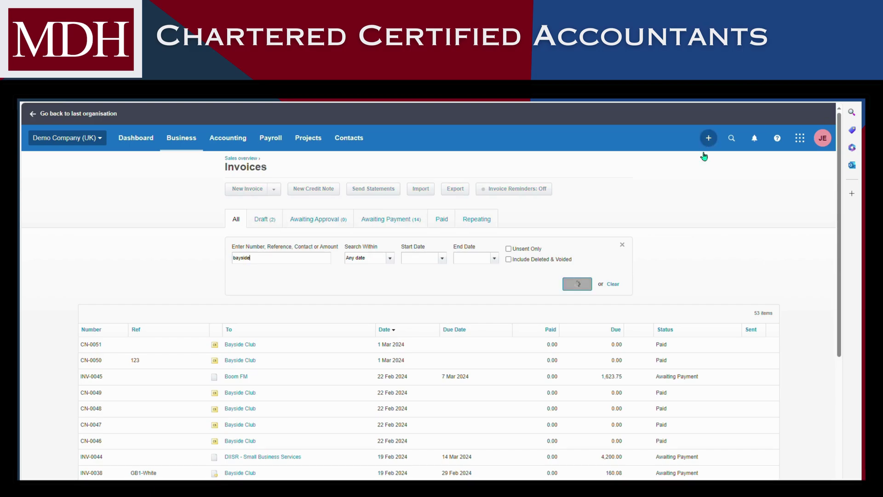
pyautogui.click(250, 348)
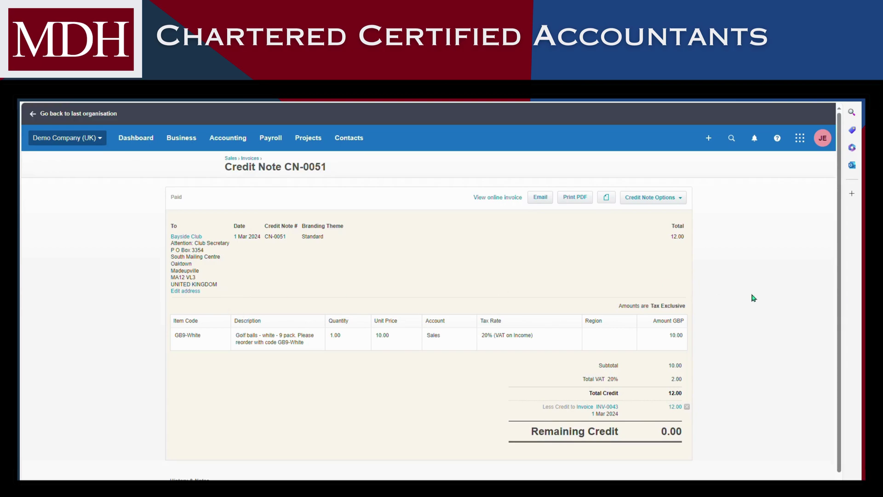
# Step: Copy CN-0051 into a new credit note dated 1 Mar 2024 with unit price 15
pyautogui.click(668, 203)
pyautogui.click(663, 220)
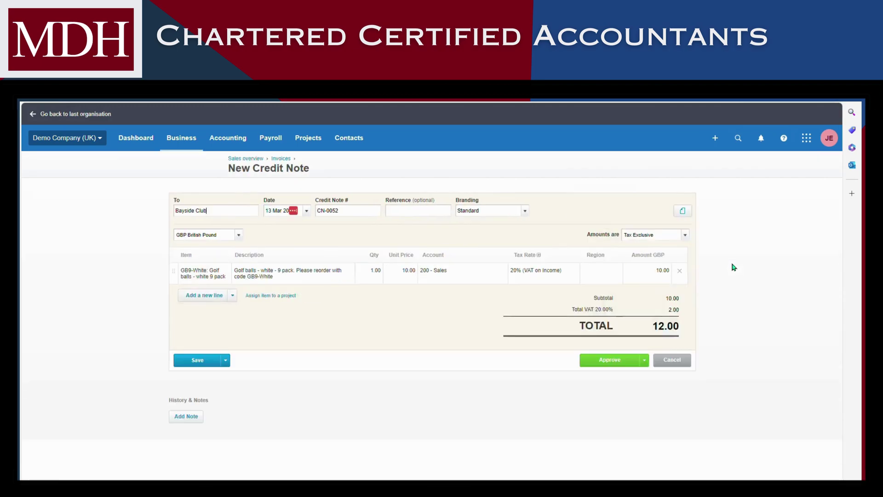
pyautogui.click(306, 211)
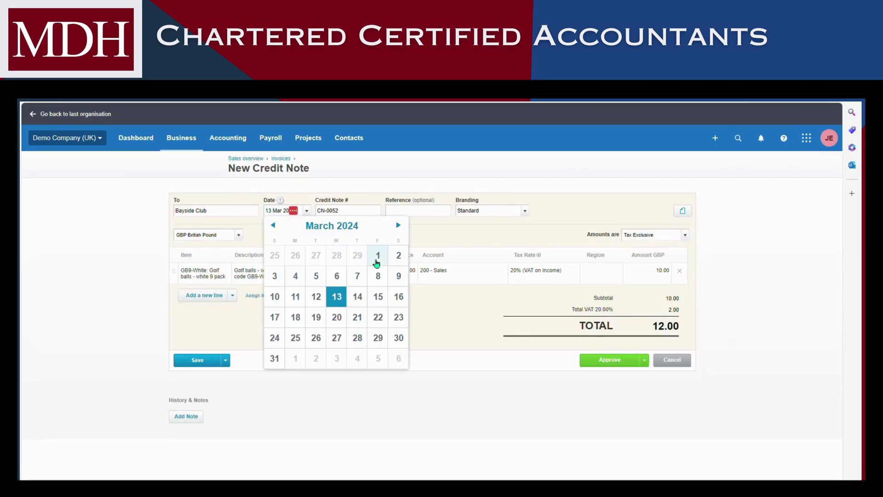
pyautogui.click(378, 253)
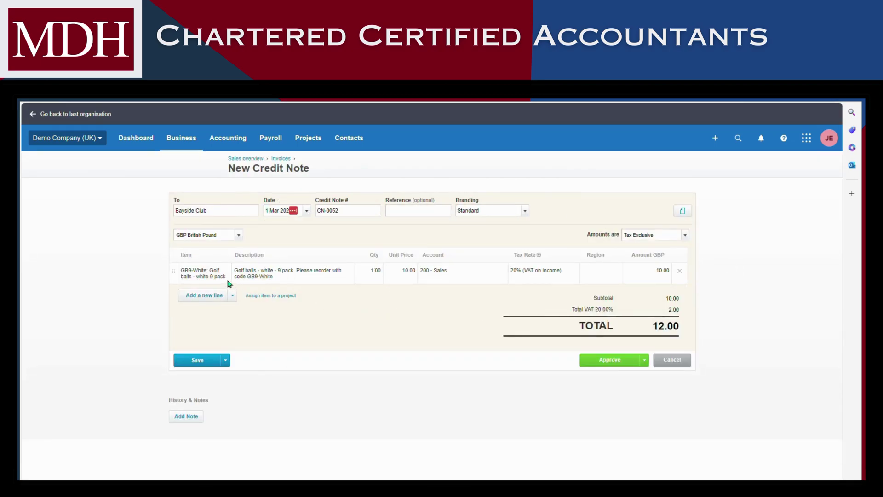
pyautogui.click(402, 275)
pyautogui.write('15')
pyautogui.click(469, 307)
# Step: Approve the new 18.00 credit note and allocate it to INV-0043
pyautogui.click(619, 367)
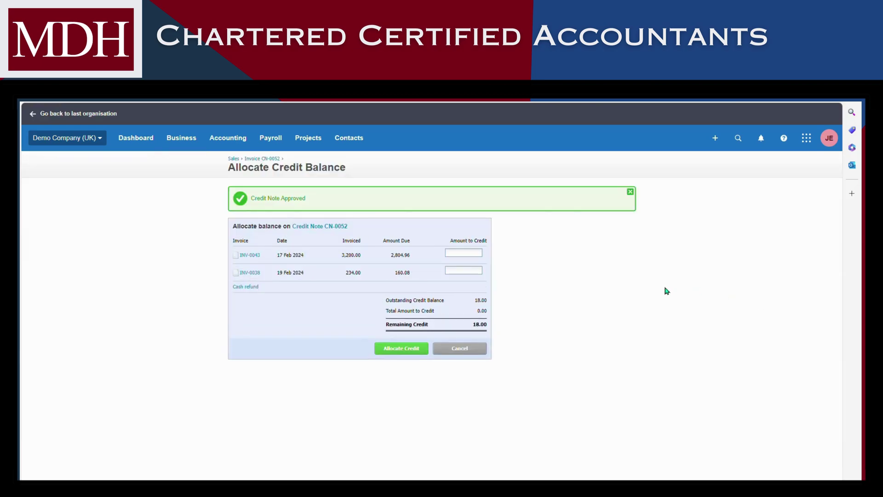
pyautogui.click(474, 255)
pyautogui.click(403, 350)
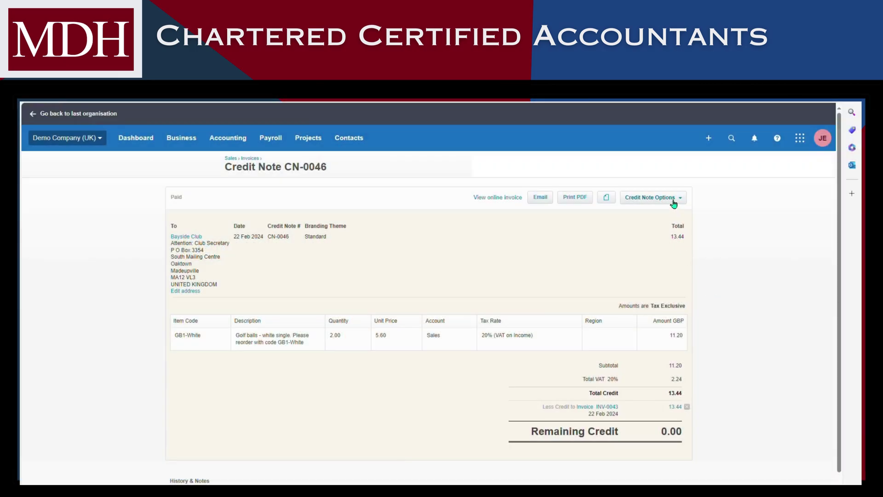
# Step: Remove CN-0046's 13.44 credit from INV-0043, reallocate it to INV-0038, then return to the dashboard
pyautogui.click(687, 407)
pyautogui.click(444, 332)
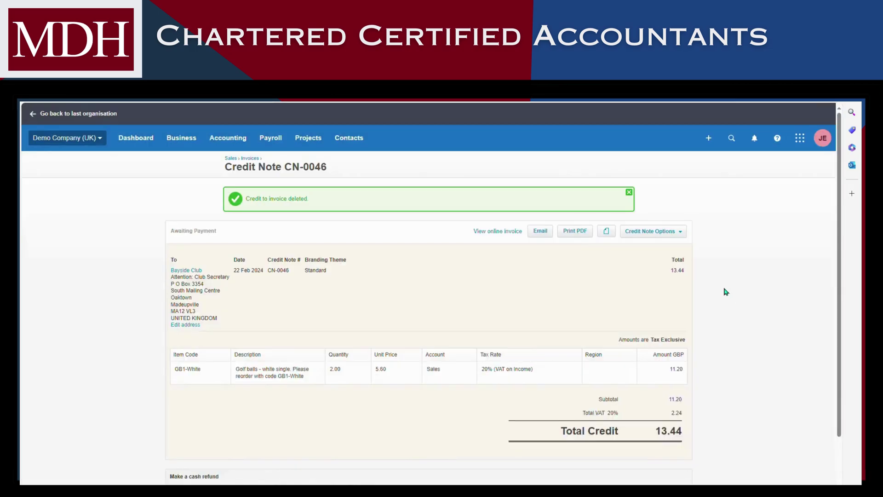
pyautogui.click(666, 232)
pyautogui.click(652, 251)
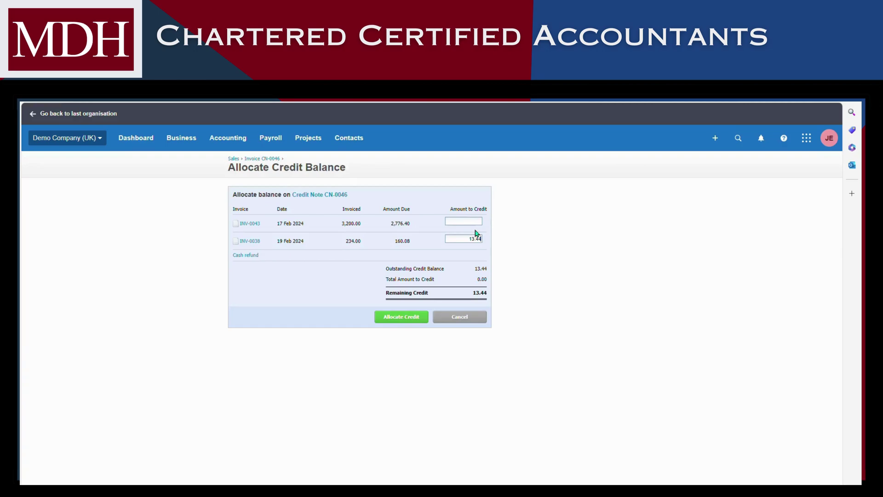
pyautogui.click(401, 318)
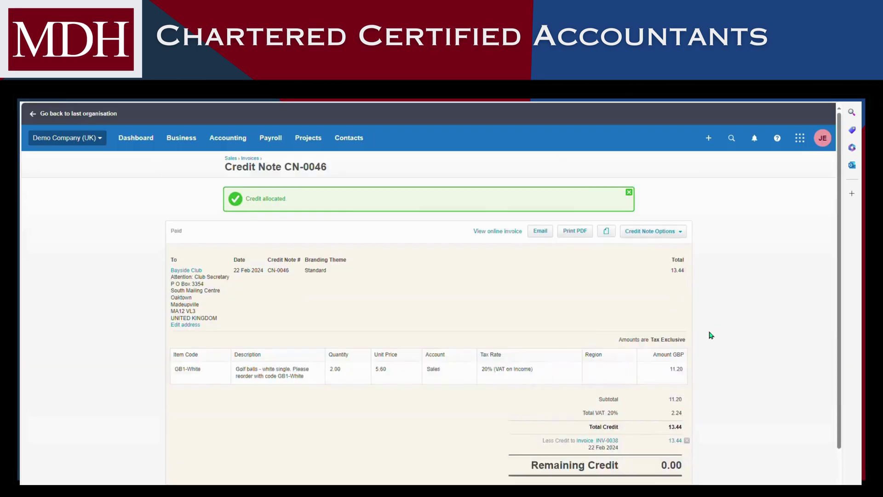
pyautogui.click(128, 143)
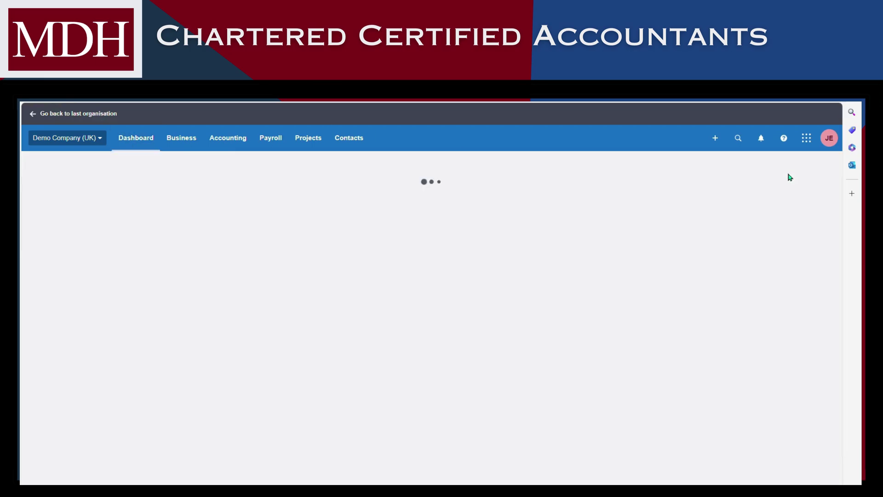